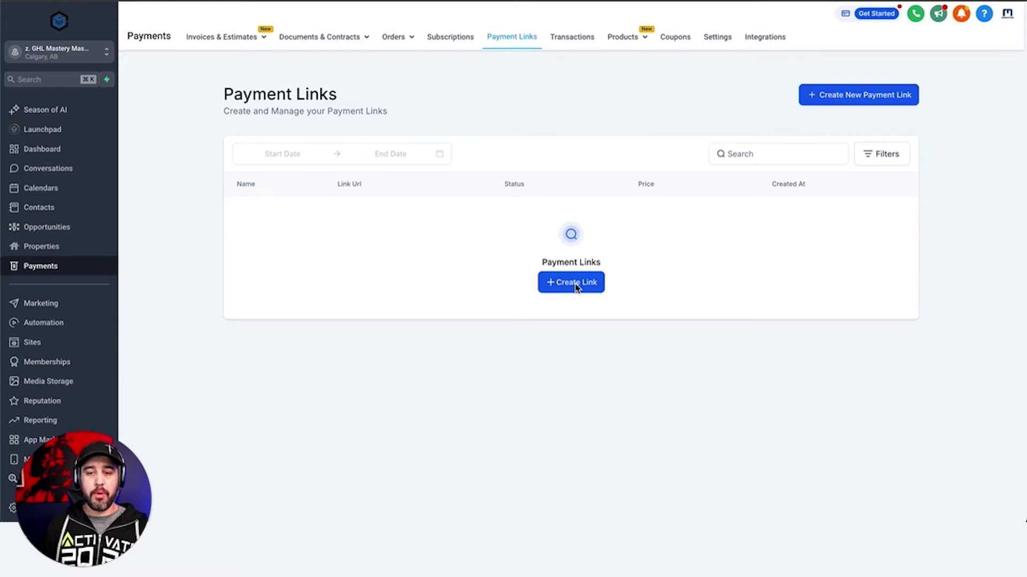
Create a new payment link and inspect the business name on the checkout preview
click(576, 284)
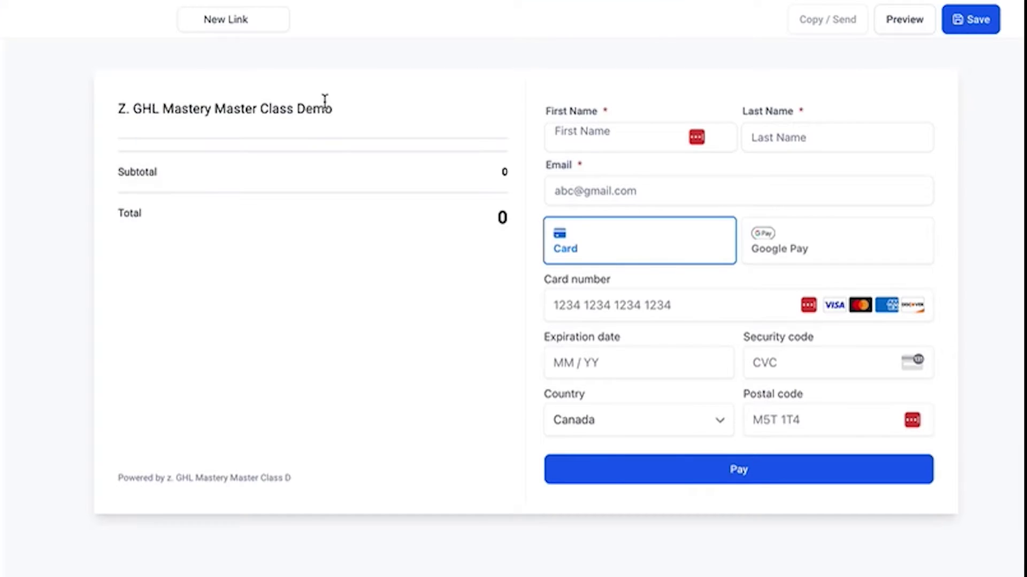
drag(344, 110, 112, 109)
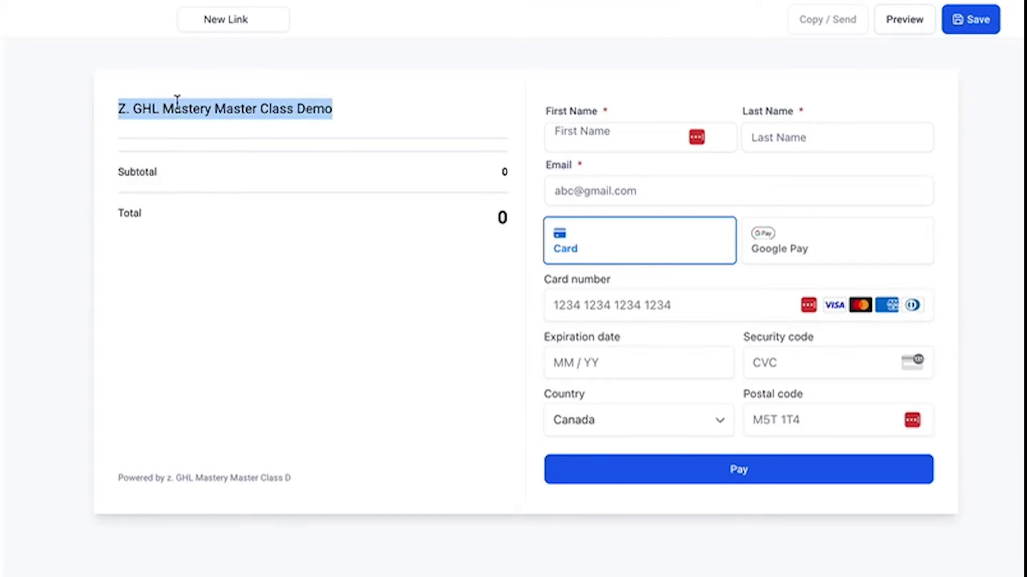
click(232, 115)
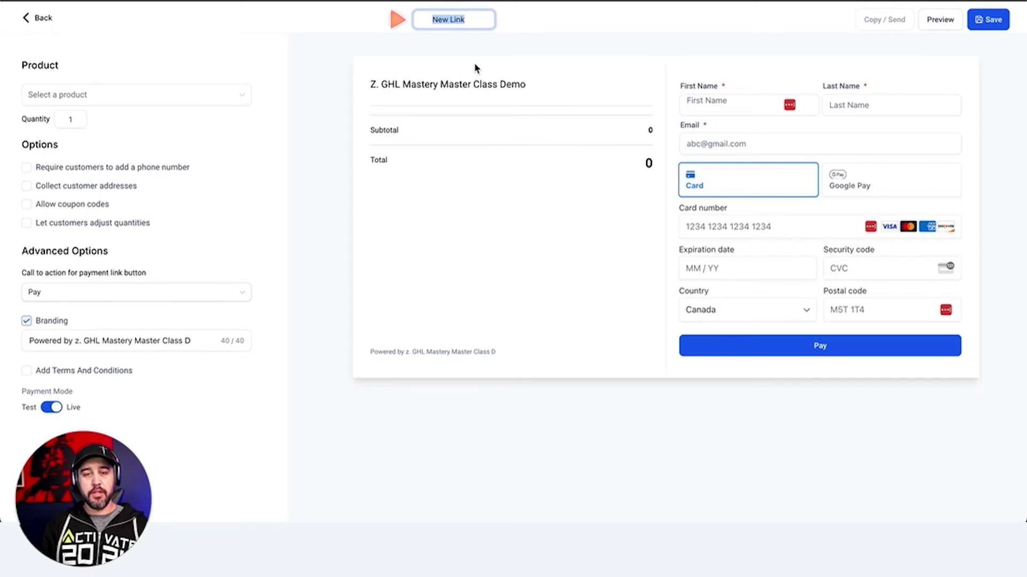
Name the link 'Custom CRM Build', sell the Custom CRM Build @ 5000 product, and require phone
text(Custom CRM)
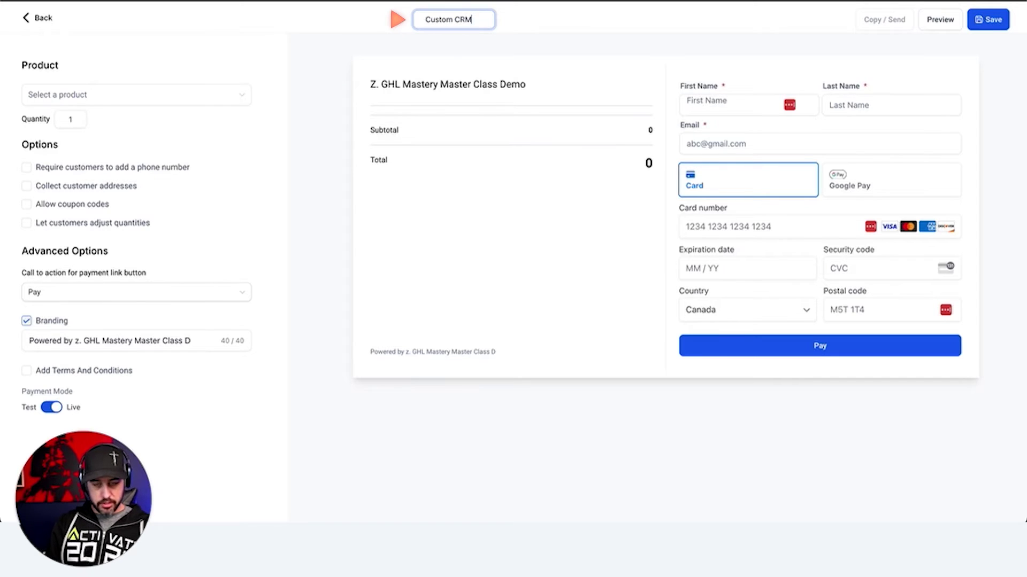
text( Build)
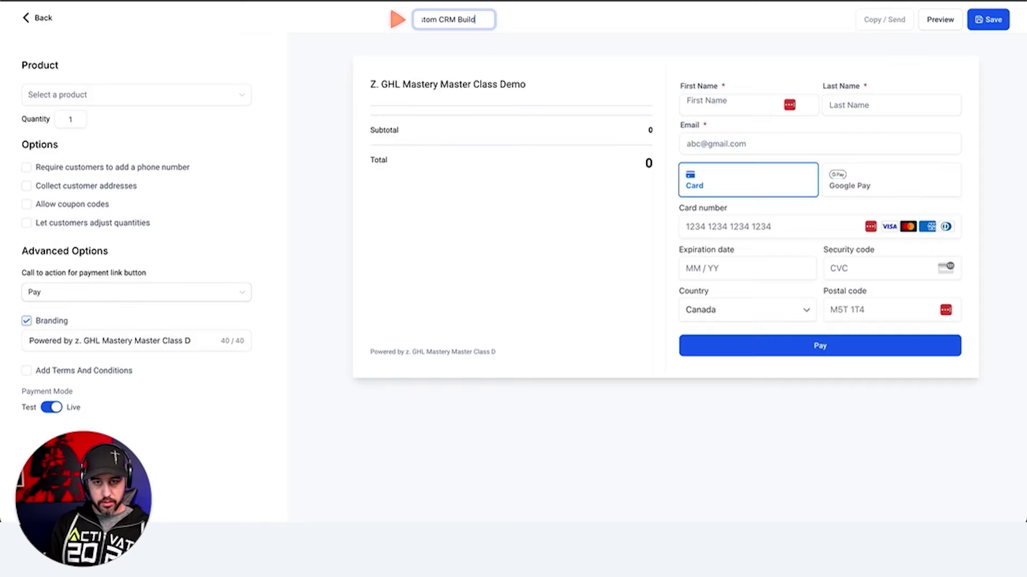
click(540, 28)
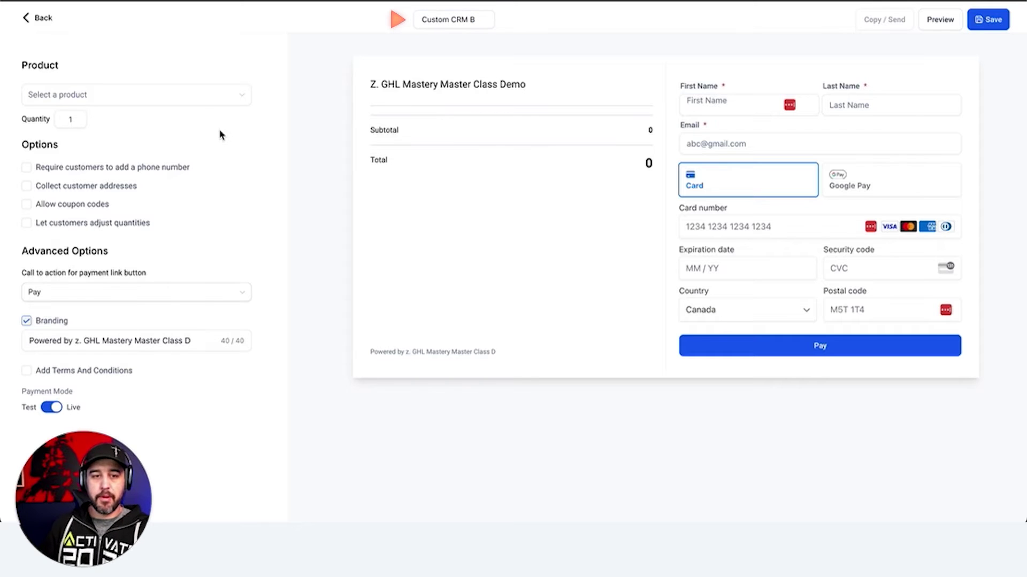
double_click(32, 68)
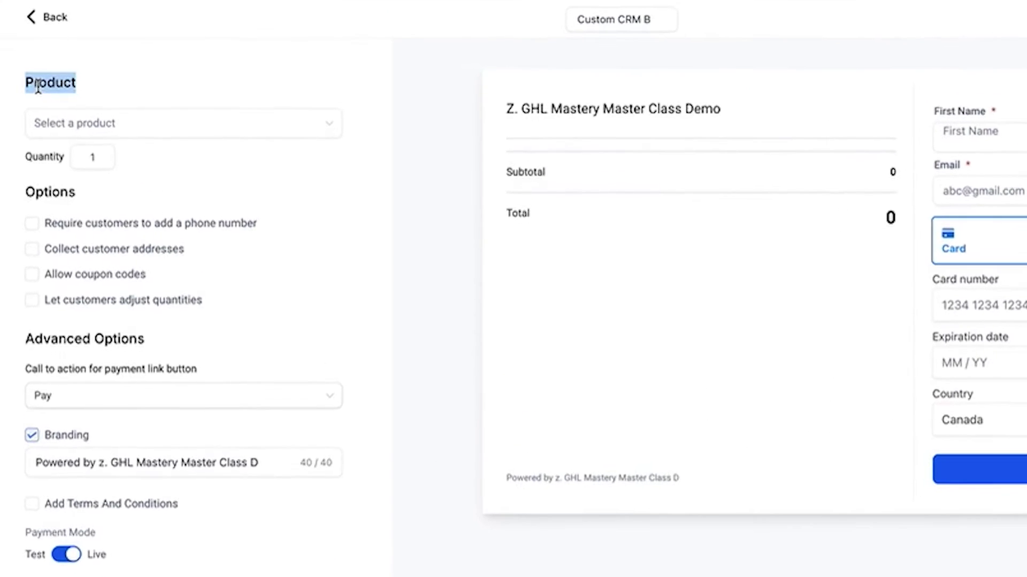
click(128, 135)
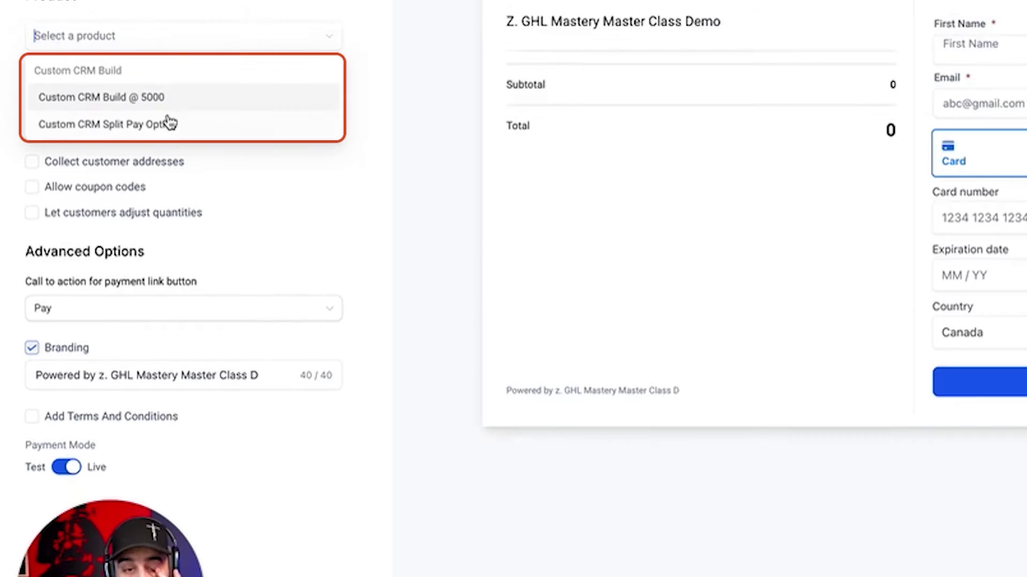
click(167, 185)
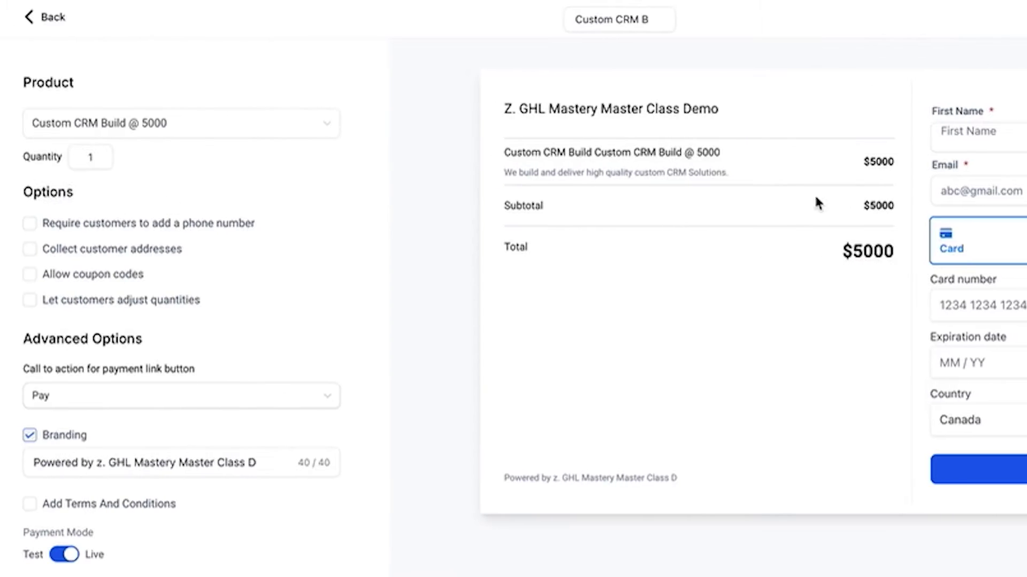
click(128, 225)
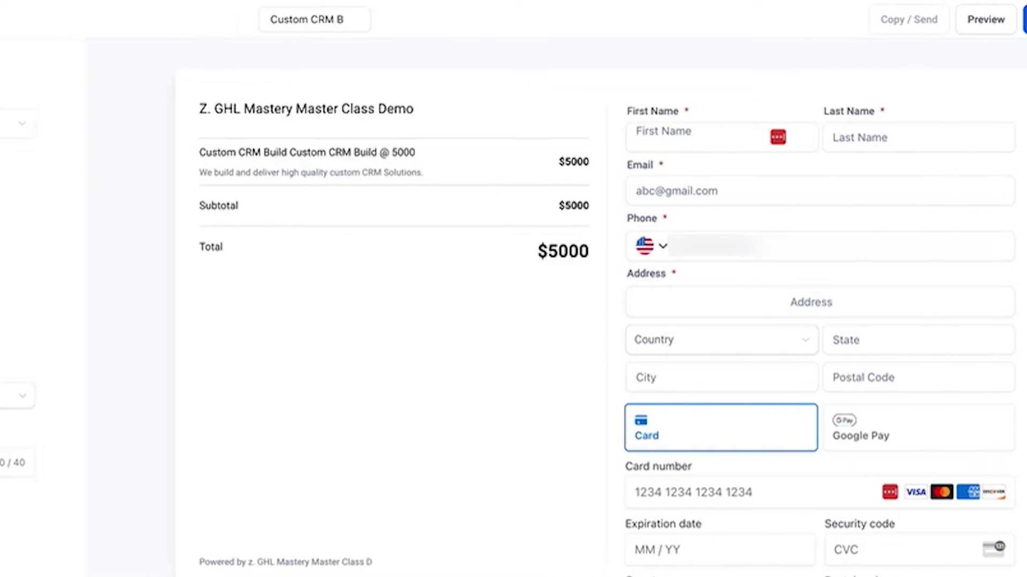
Allow coupon codes and let buyers adjust quantity from 1 up to a maximum of 15
click(88, 285)
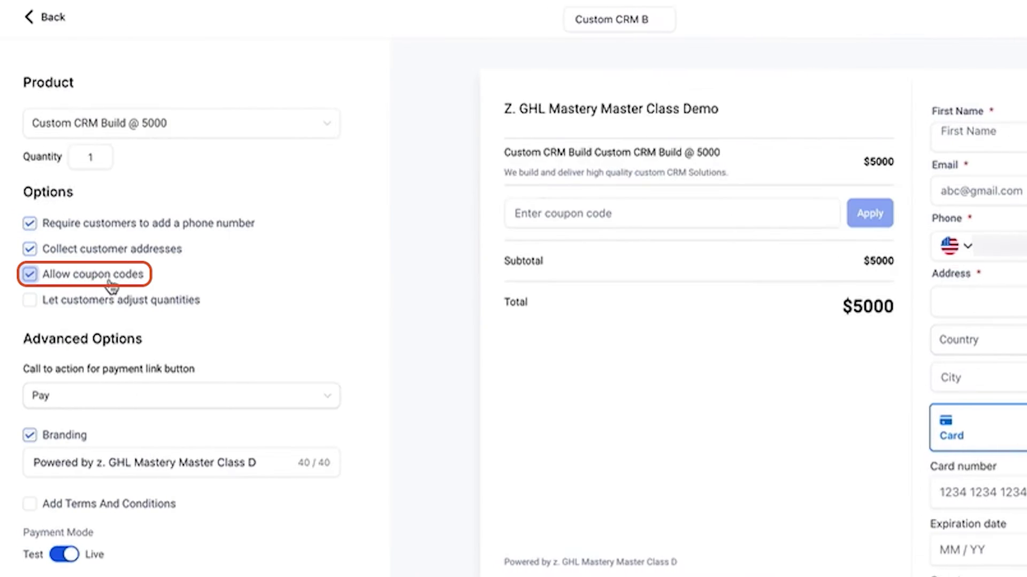
click(580, 210)
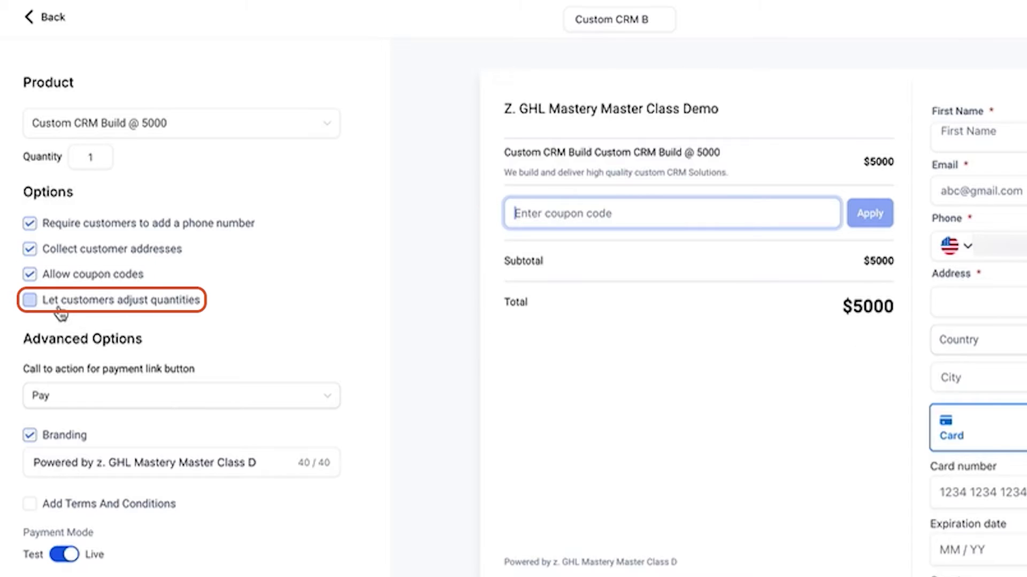
click(59, 309)
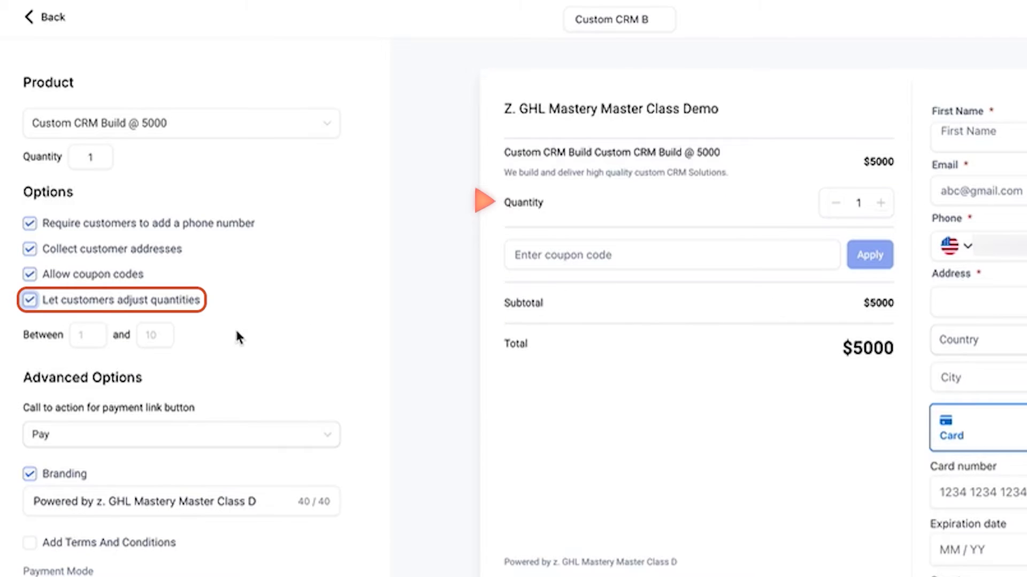
click(87, 336)
click(145, 336)
text(15)
click(271, 360)
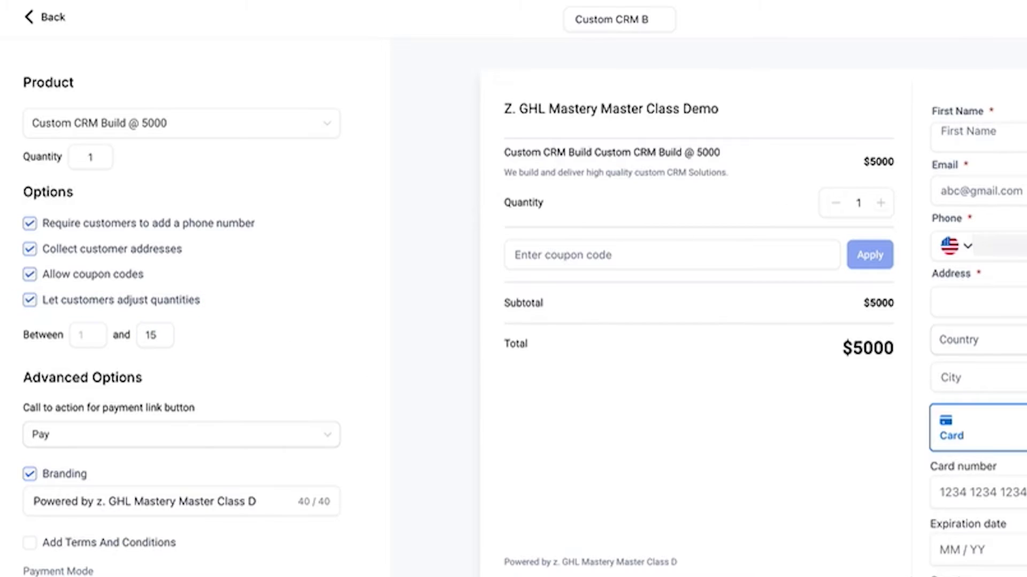
Keep Pay as the button wording and remove the Powered by branding footer
click(109, 437)
click(109, 438)
click(109, 438)
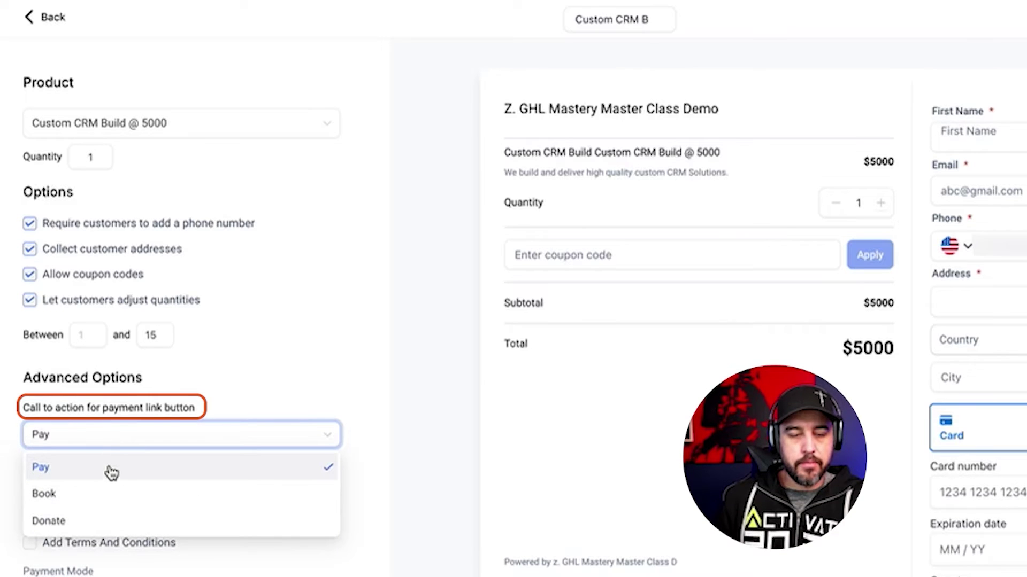
click(297, 423)
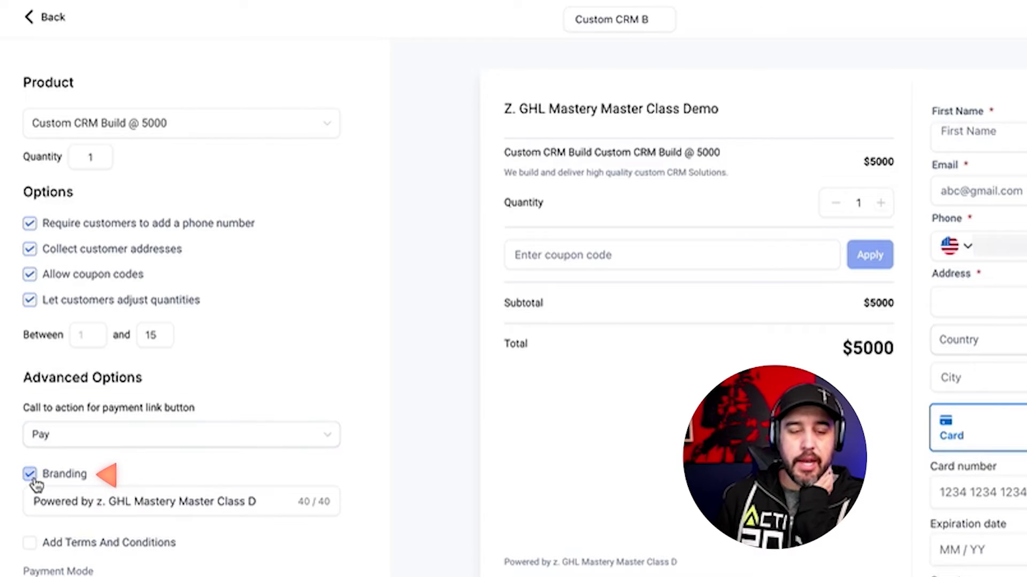
drag(680, 566, 479, 570)
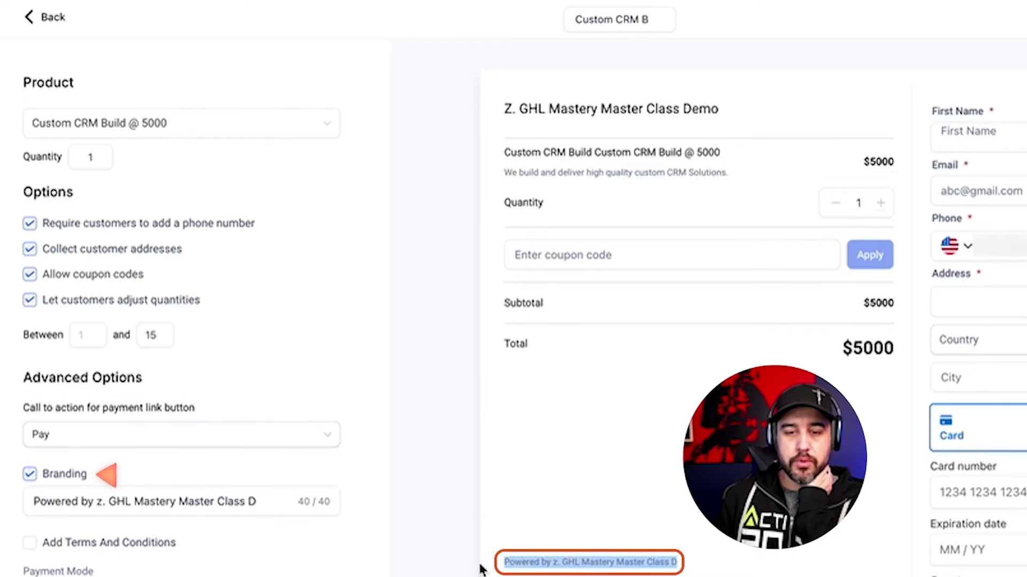
scroll(231, 518, down, 2)
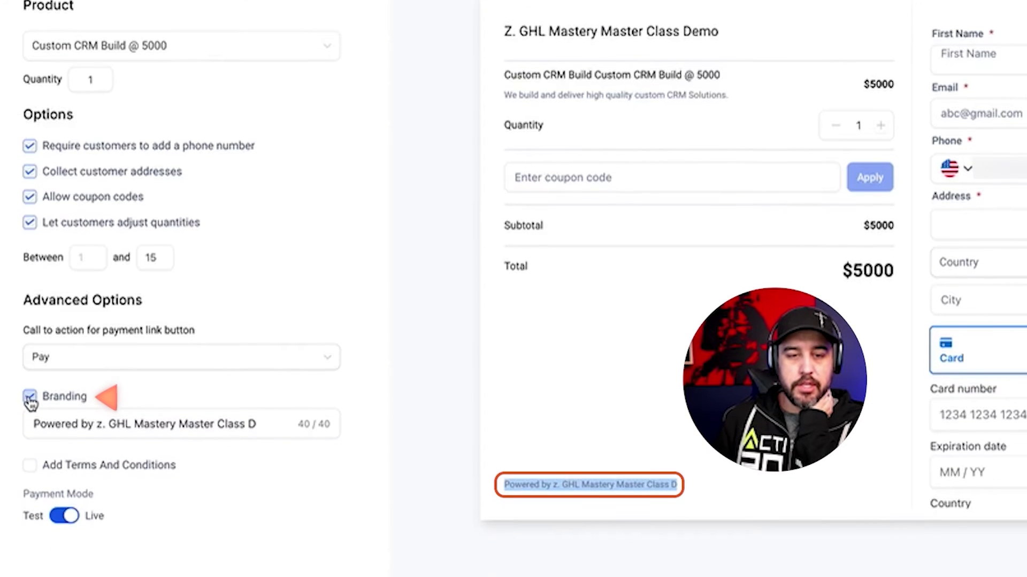
click(30, 398)
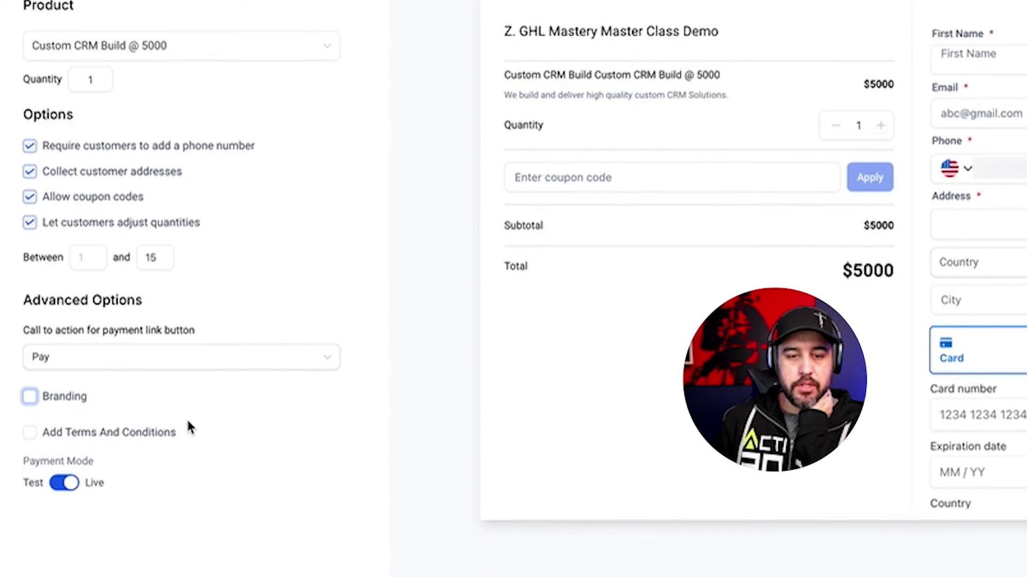
Add terms text 'Privacy Policy | Terms Of Service' and select Privacy Policy to link it
click(80, 438)
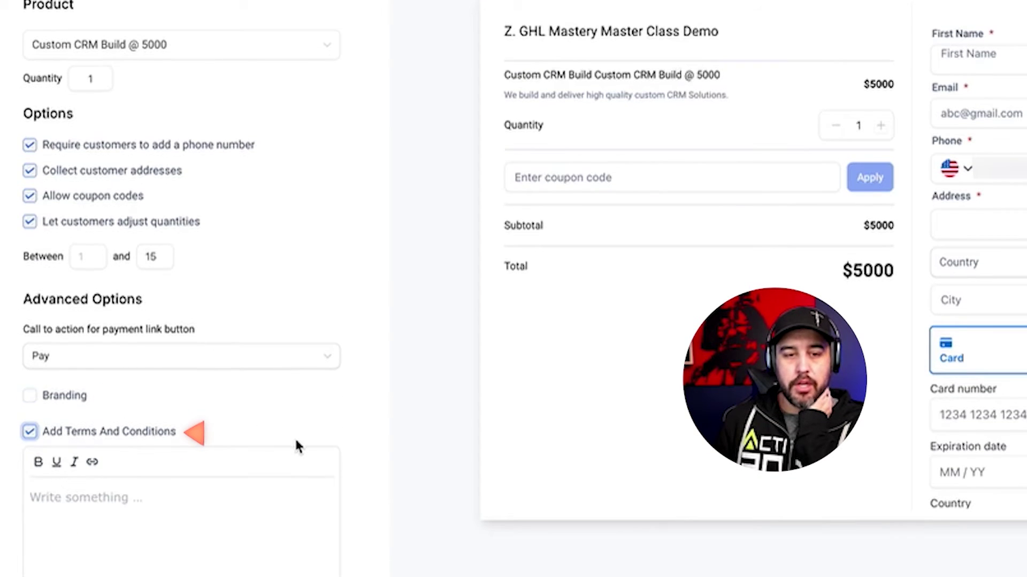
scroll(296, 437, down, 1)
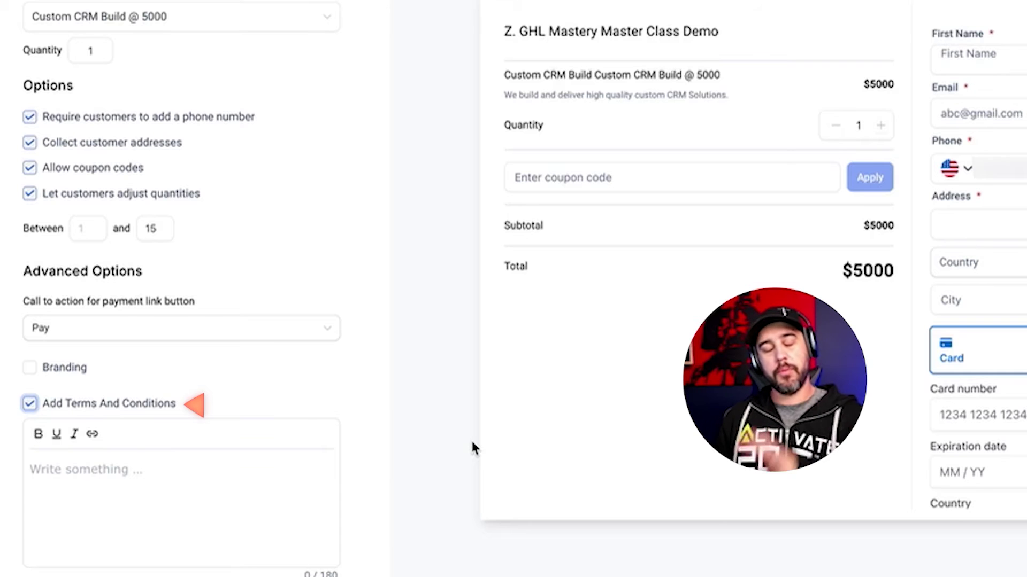
click(184, 476)
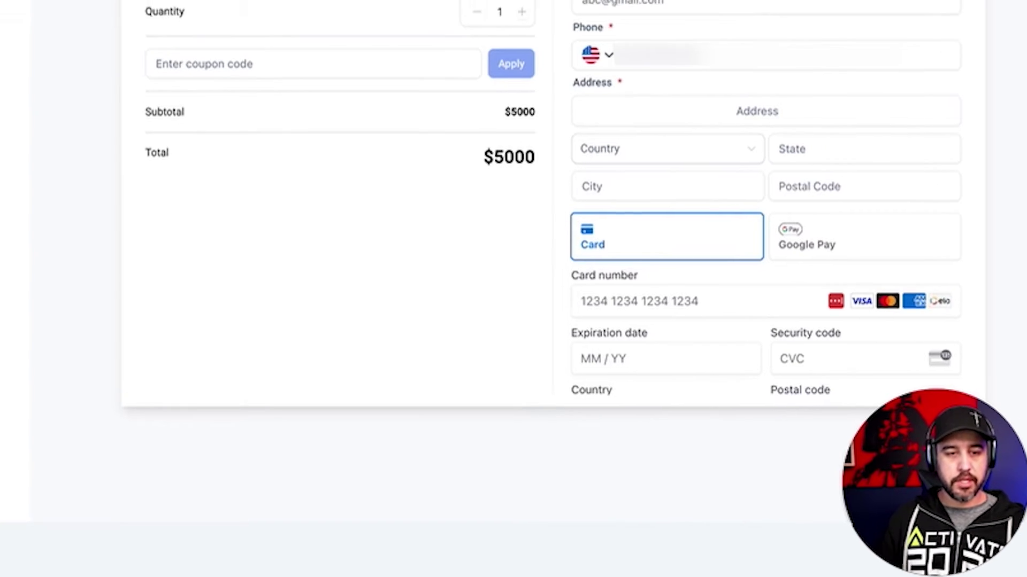
text(Privacy)
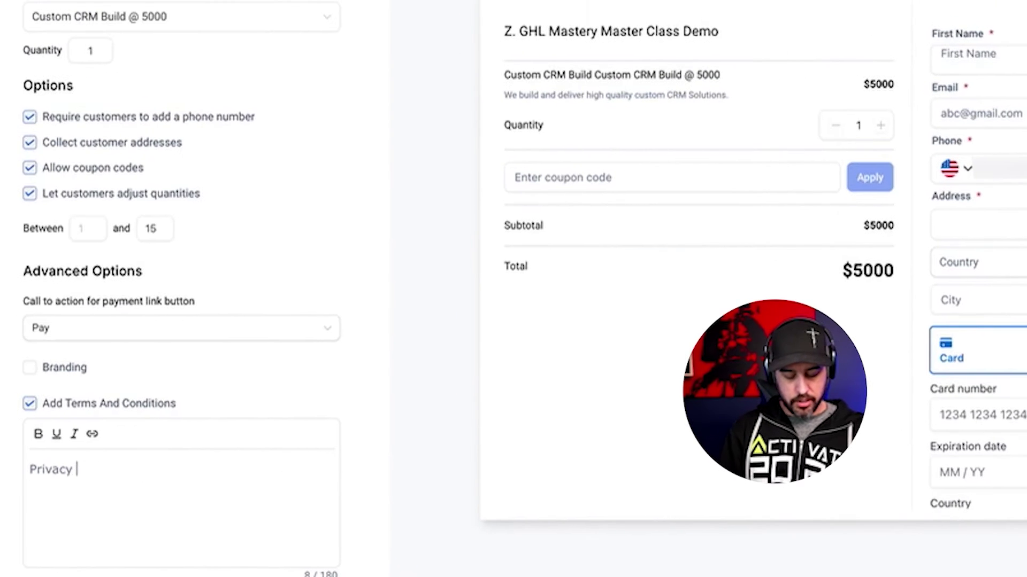
text( Policy | Terms Of Service)
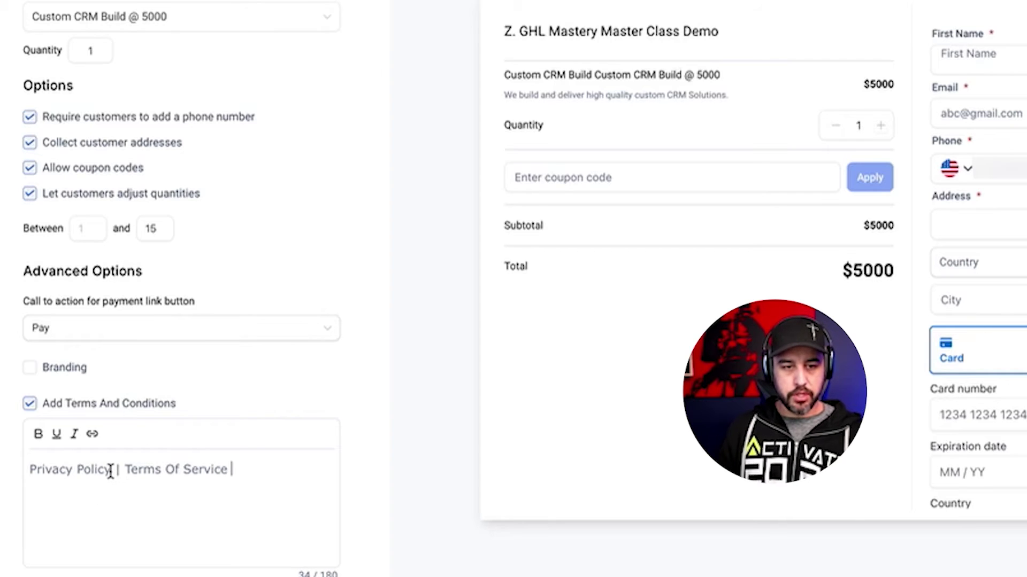
drag(113, 470, 30, 470)
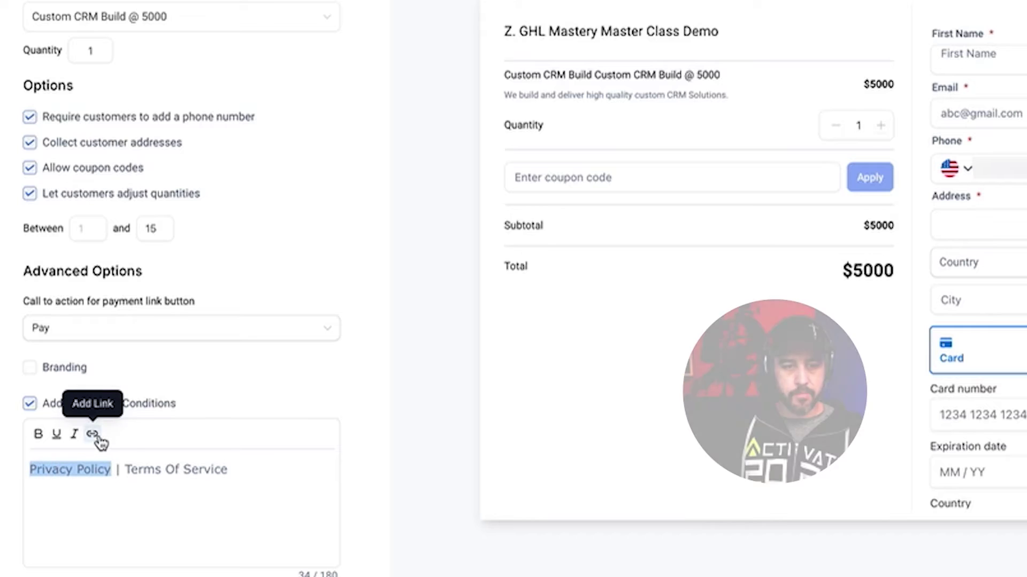
click(93, 434)
click(375, 217)
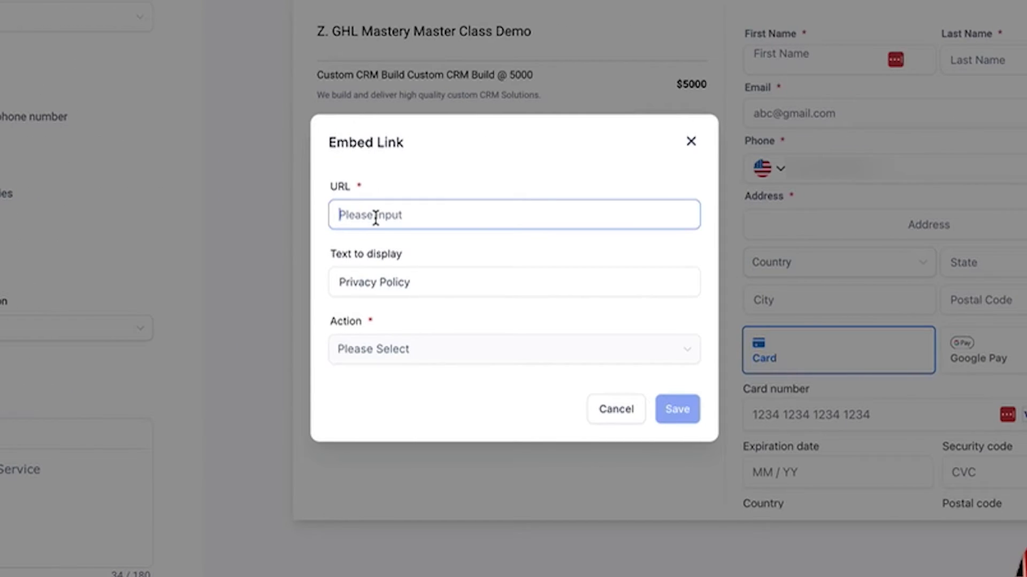
text(https://google.com)
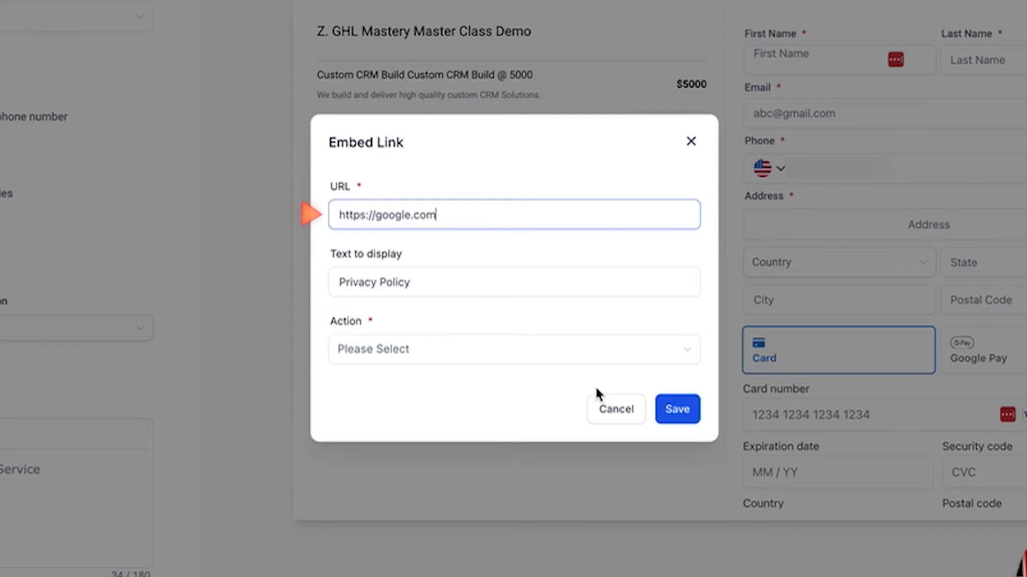
click(645, 357)
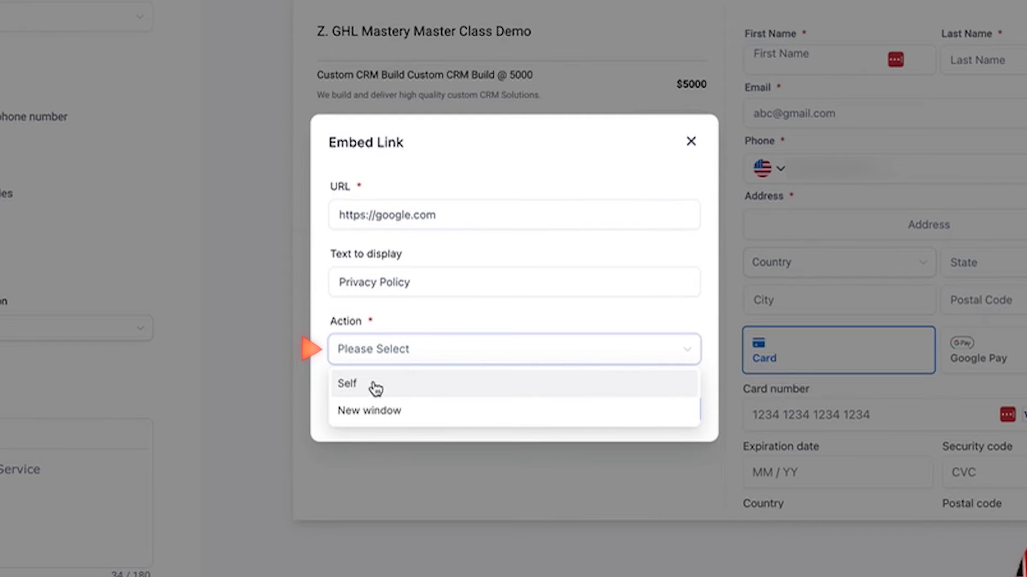
click(401, 412)
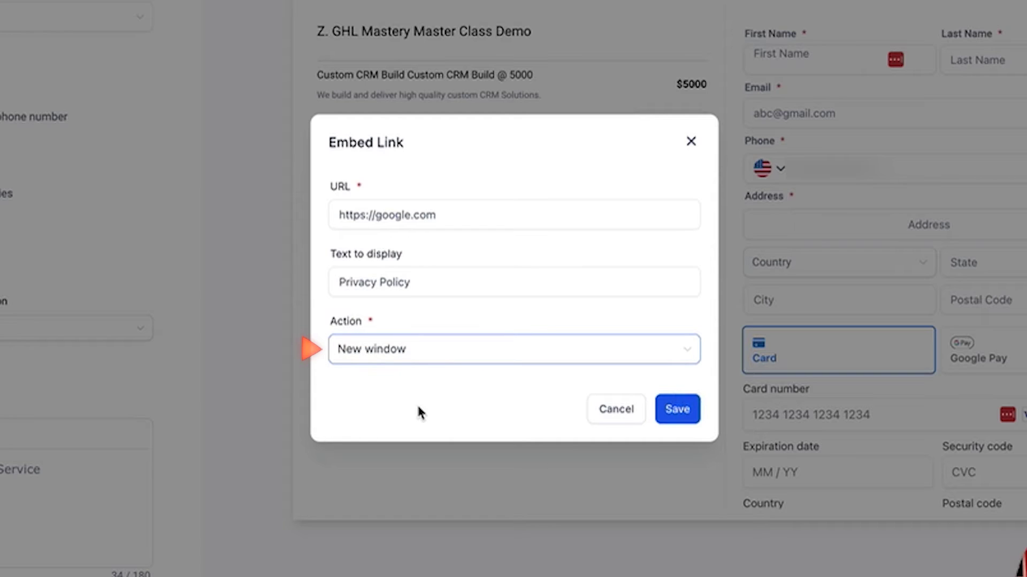
click(673, 409)
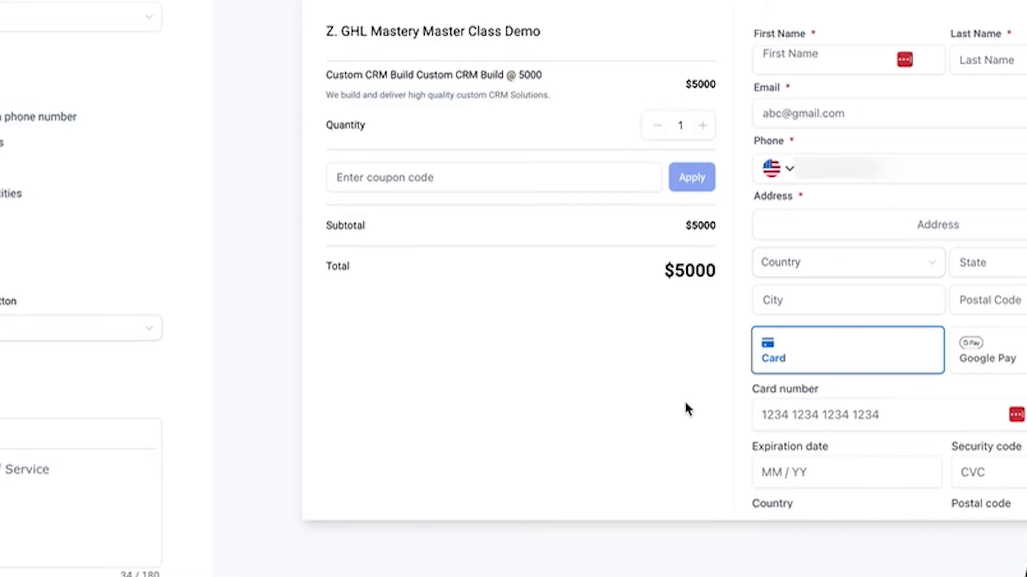
click(220, 473)
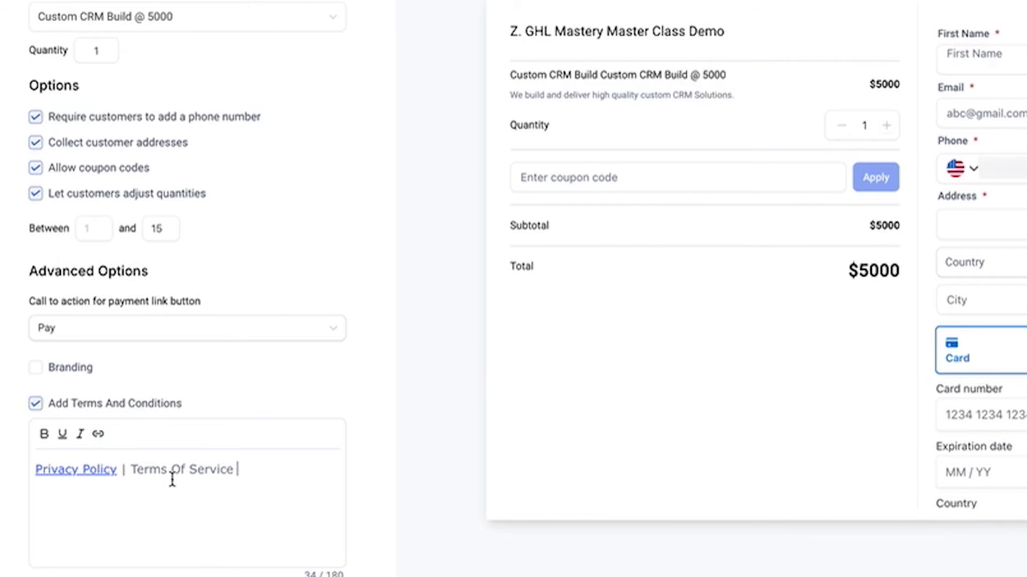
drag(132, 473, 241, 475)
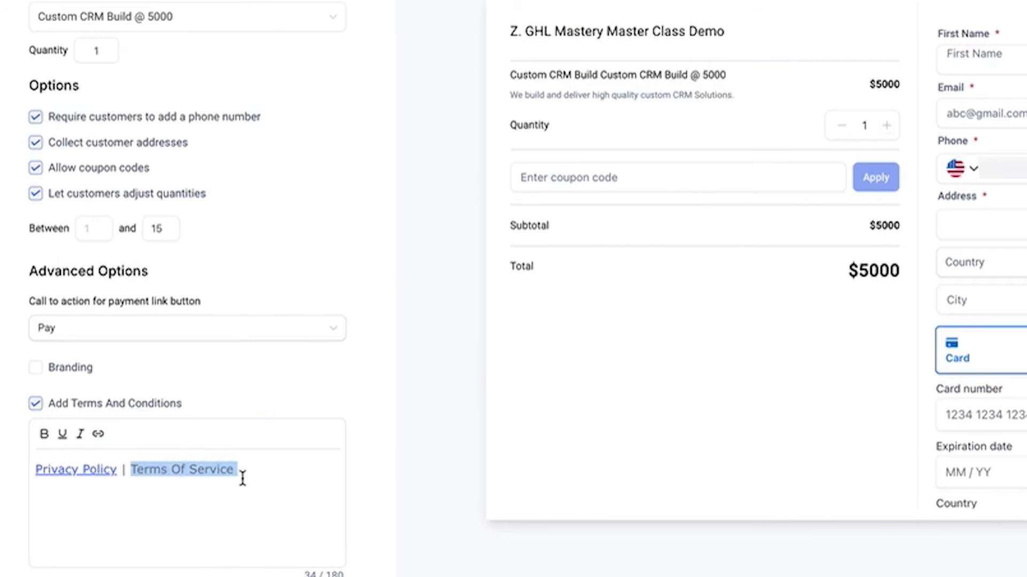
click(101, 438)
click(650, 212)
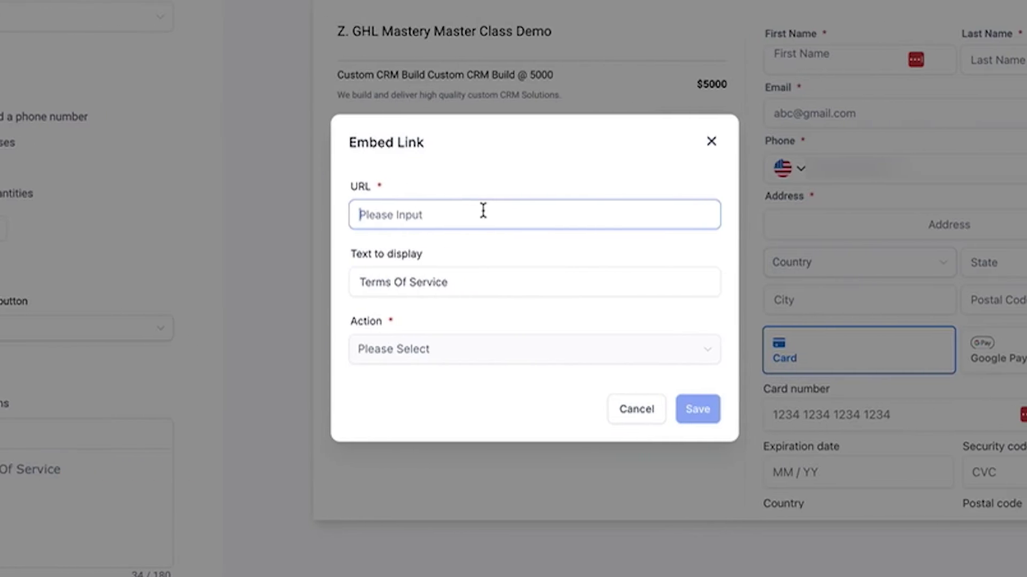
text(https://facebook.com)
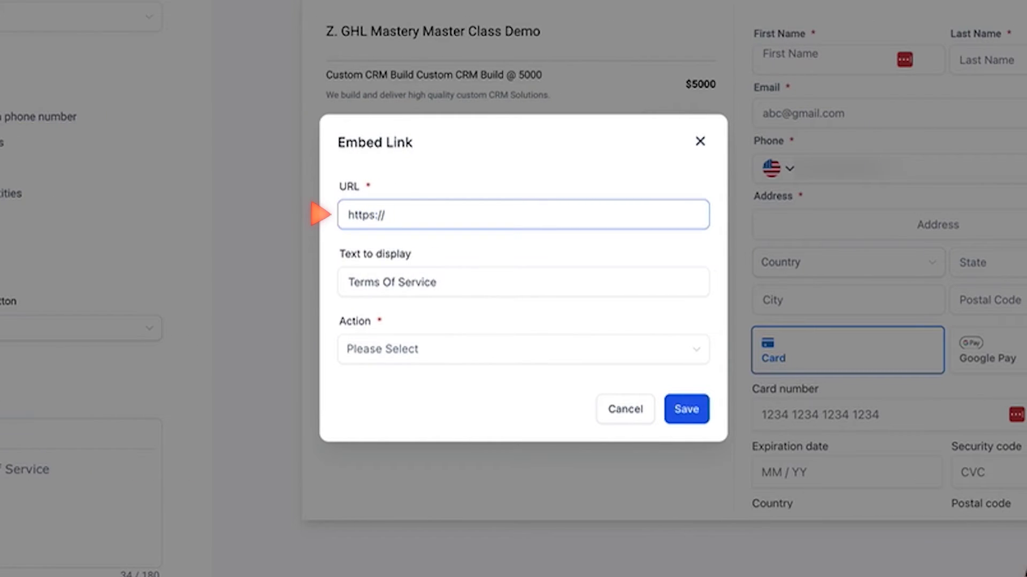
click(515, 351)
click(425, 410)
click(683, 416)
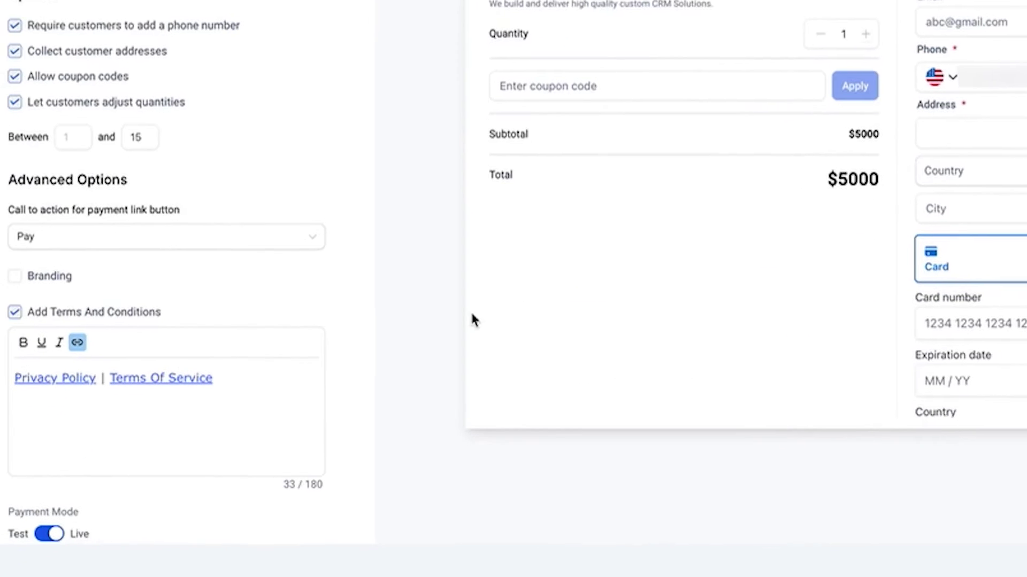
click(65, 525)
click(93, 524)
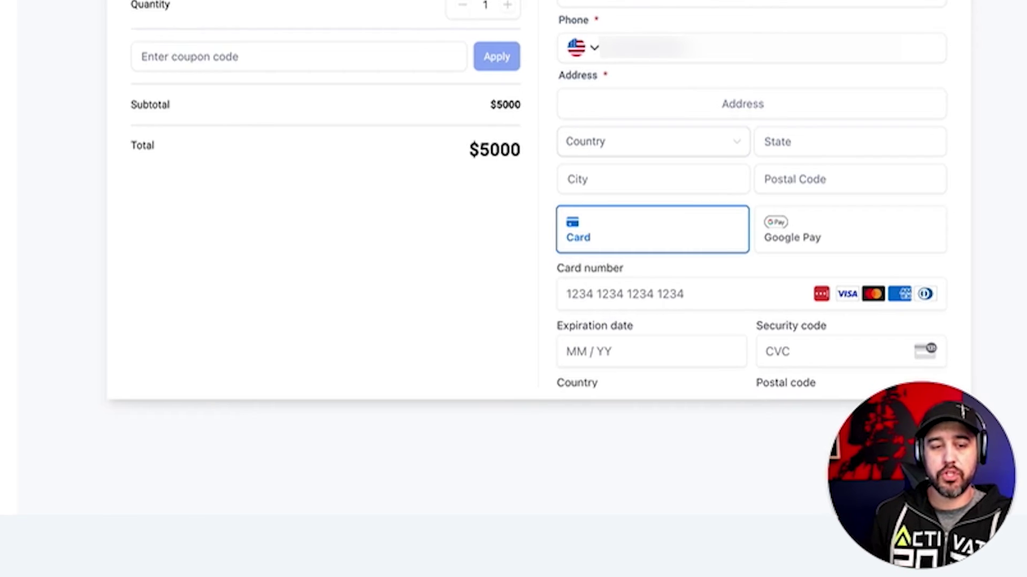
Switch Payment Mode to Test, save the link, and preview the checkout page
click(69, 505)
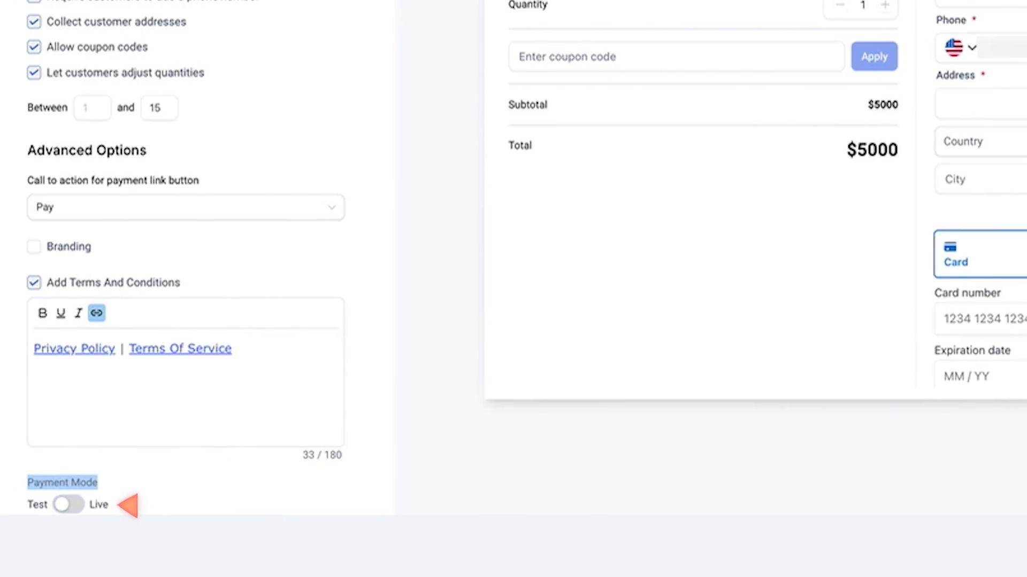
scroll(279, 287, up, 1)
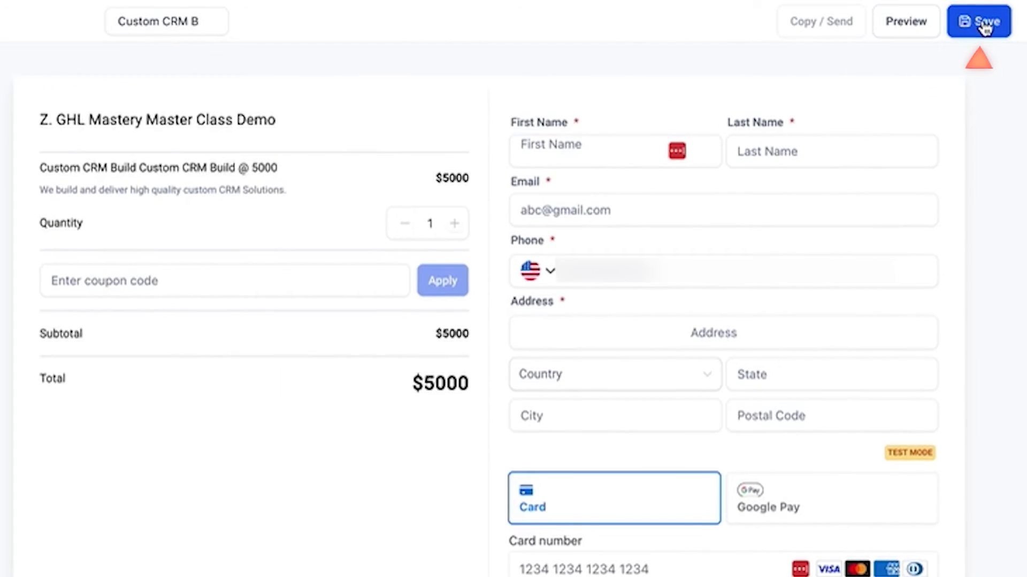
click(984, 26)
click(908, 29)
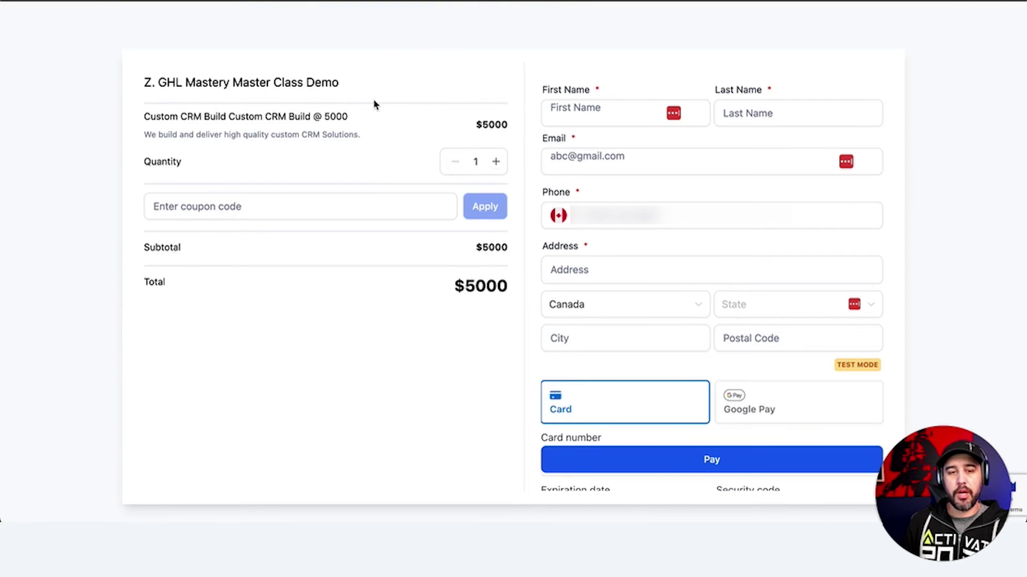
Raise the preview quantity to 15, then lower it to 10 for a $50000 total
click(496, 161)
click(496, 161)
click(496, 162)
click(496, 162)
click(496, 161)
click(495, 161)
click(496, 162)
click(496, 161)
click(496, 161)
click(496, 161)
click(496, 161)
click(496, 162)
click(496, 162)
click(495, 161)
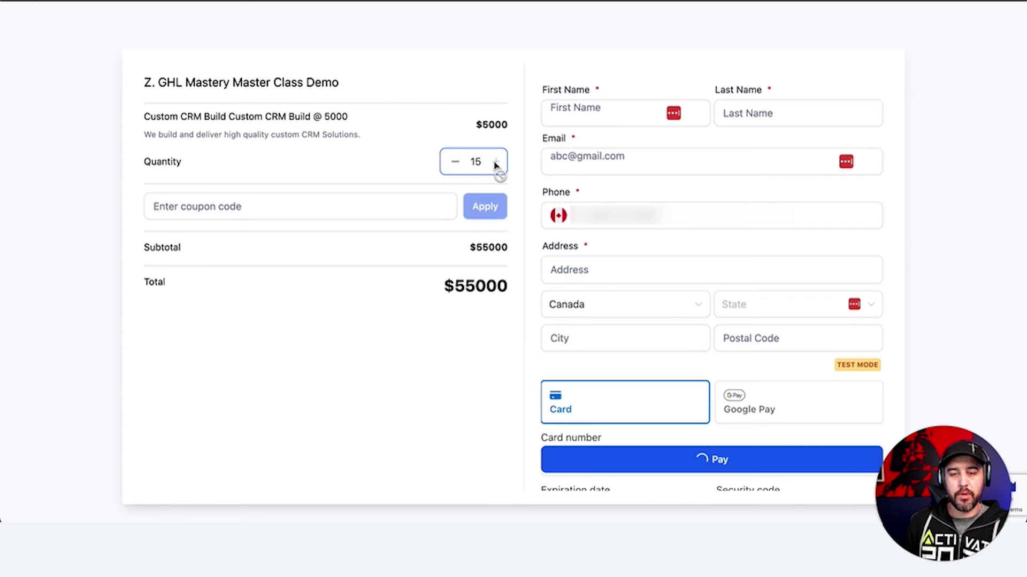
click(455, 162)
click(455, 161)
click(455, 161)
click(455, 161)
click(455, 161)
click(455, 162)
Check the coupon field, quantity 10 and $5000 price, then move to the First Name field
click(340, 212)
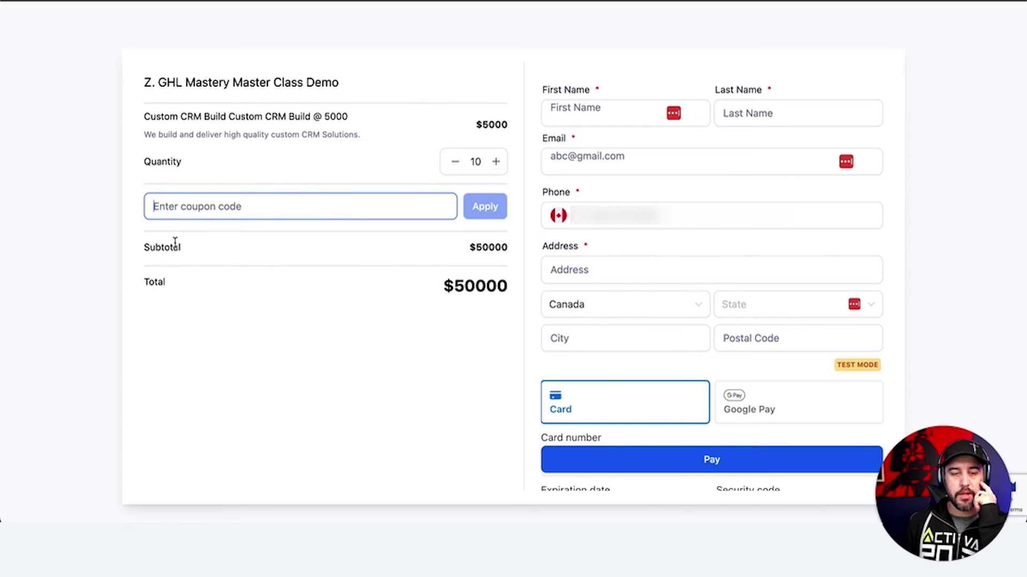
double_click(475, 161)
double_click(488, 124)
click(399, 156)
click(606, 110)
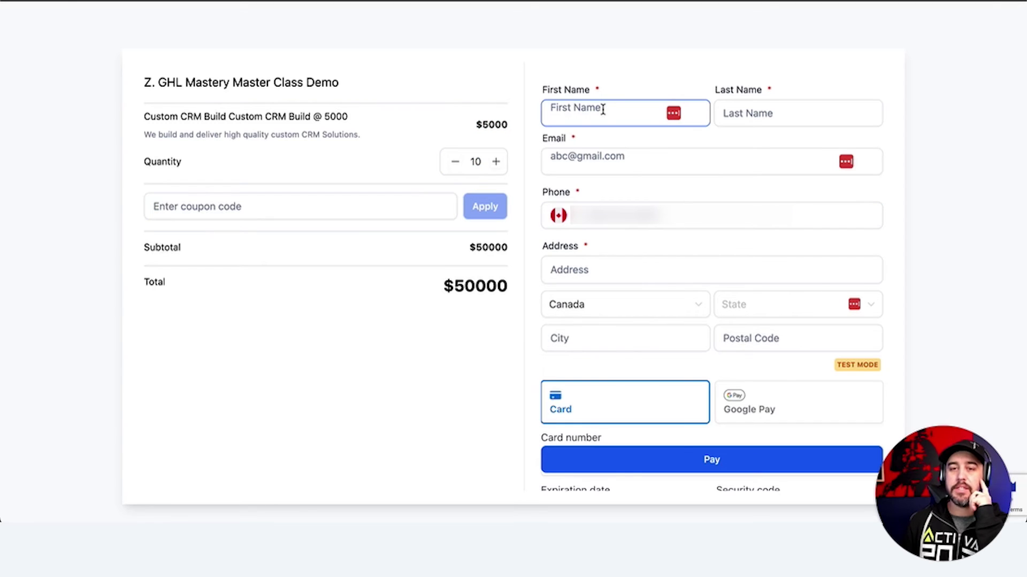
scroll(639, 277, down, 5)
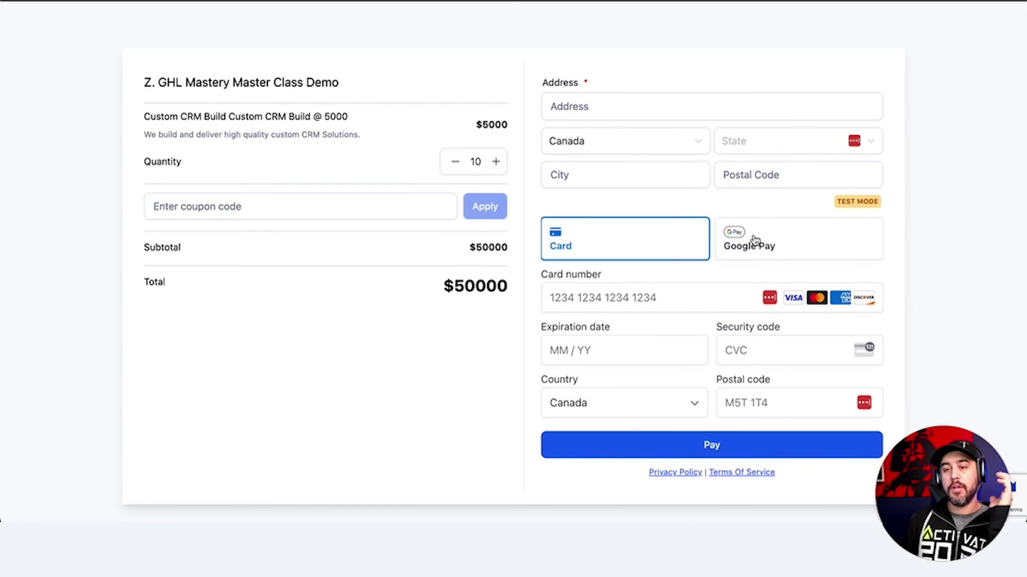
click(611, 301)
text(424)
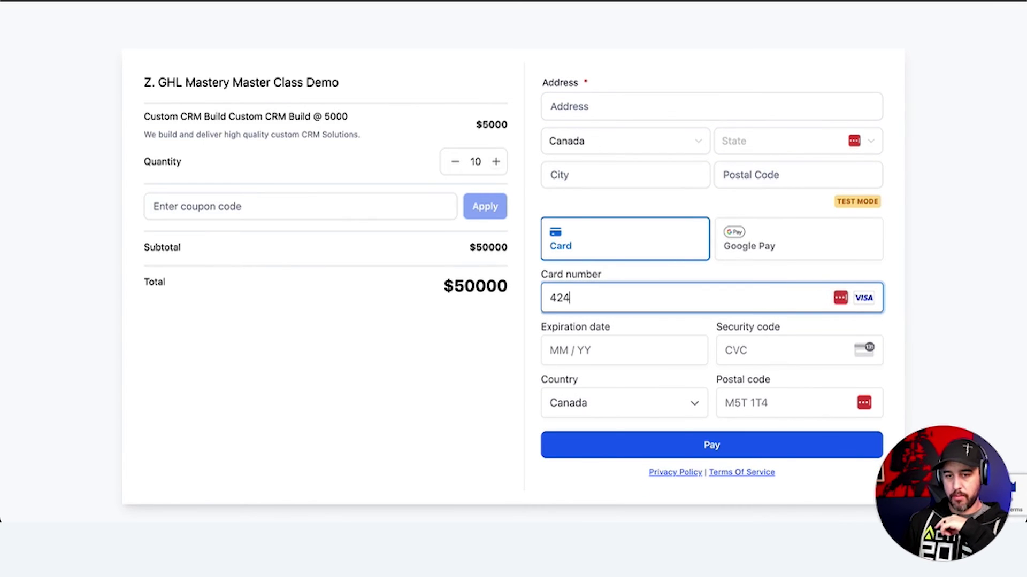
text(2 4242 4242 4242)
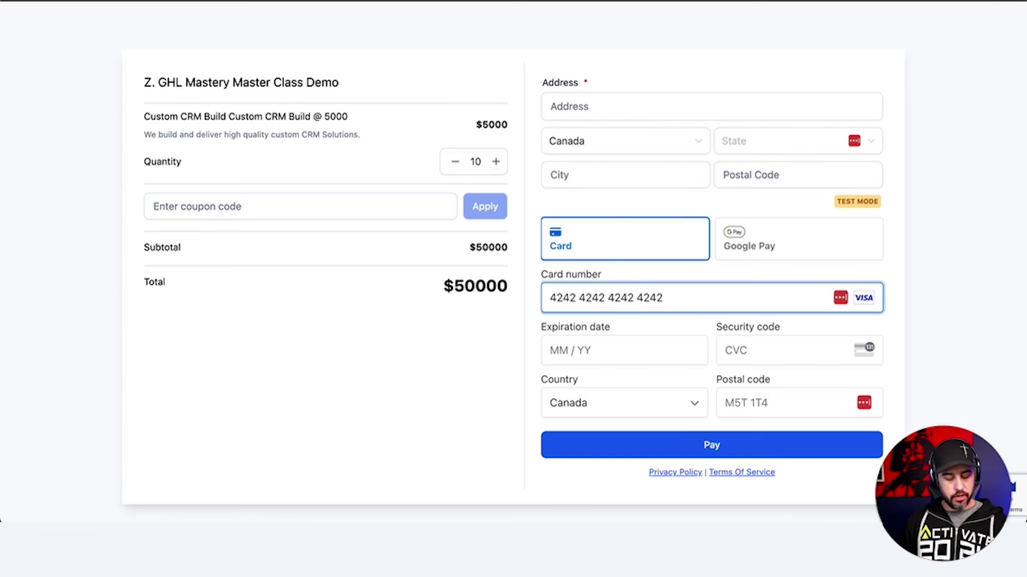
key(Tab)
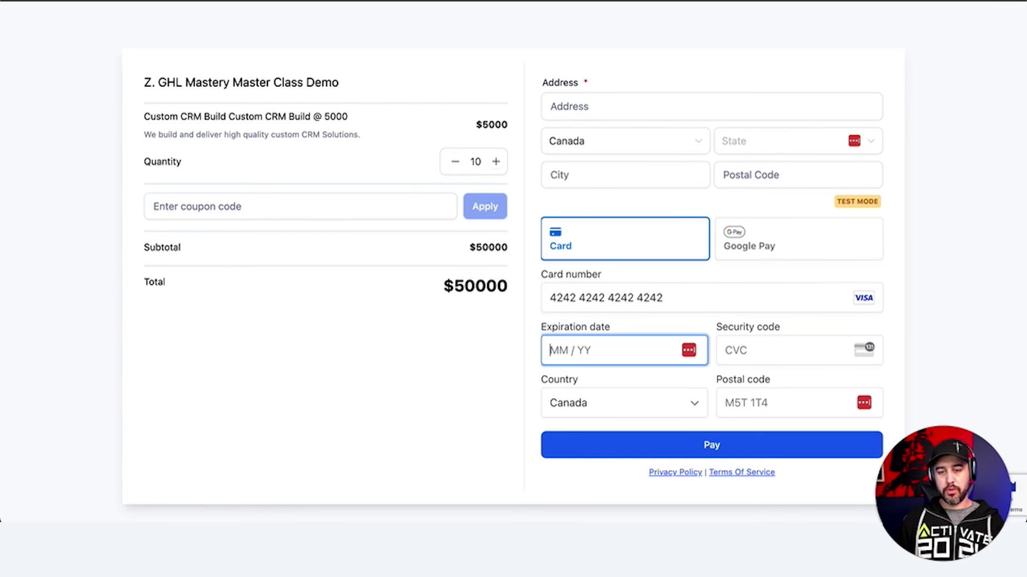
text(0225)
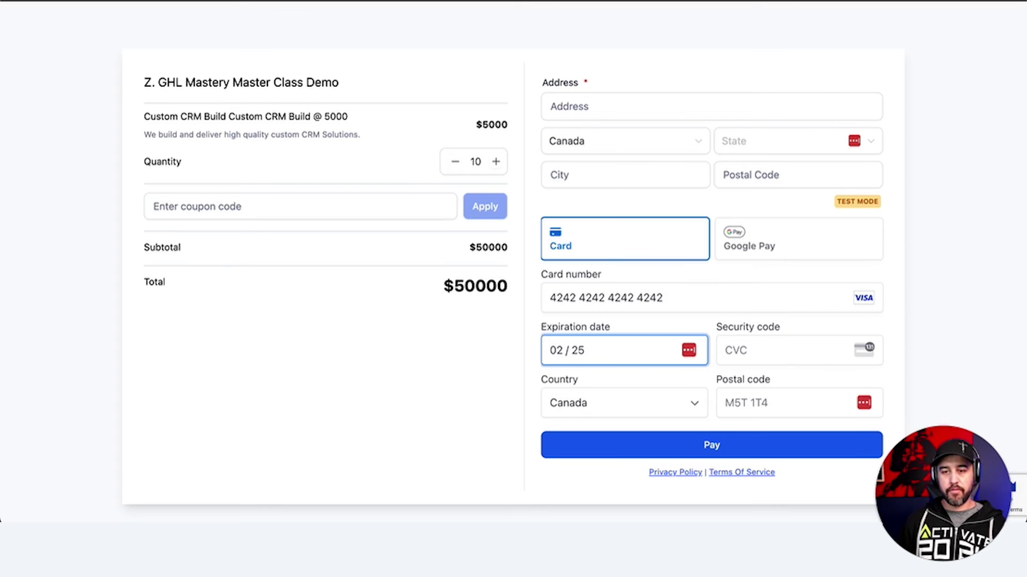
text(132)
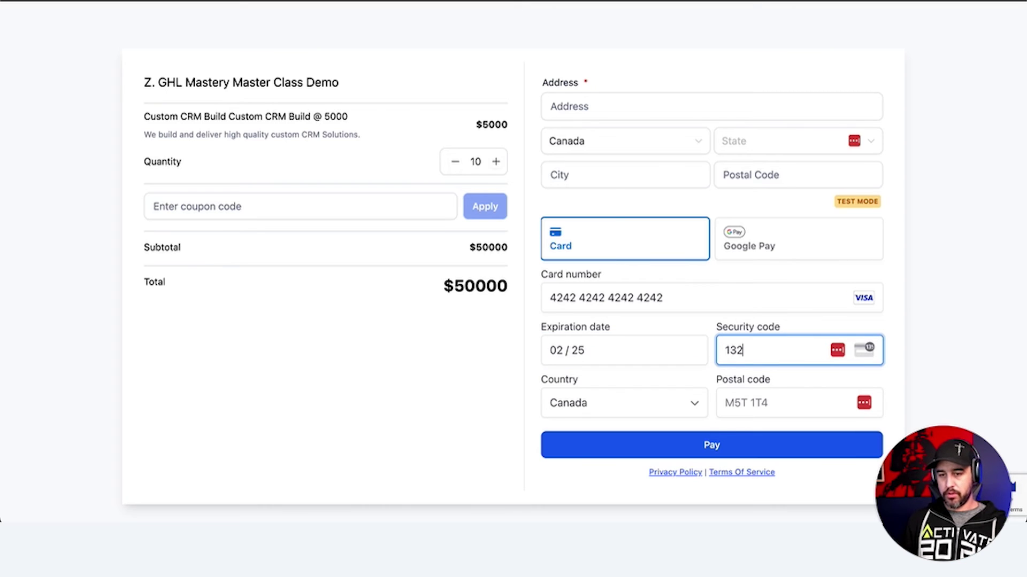
click(722, 381)
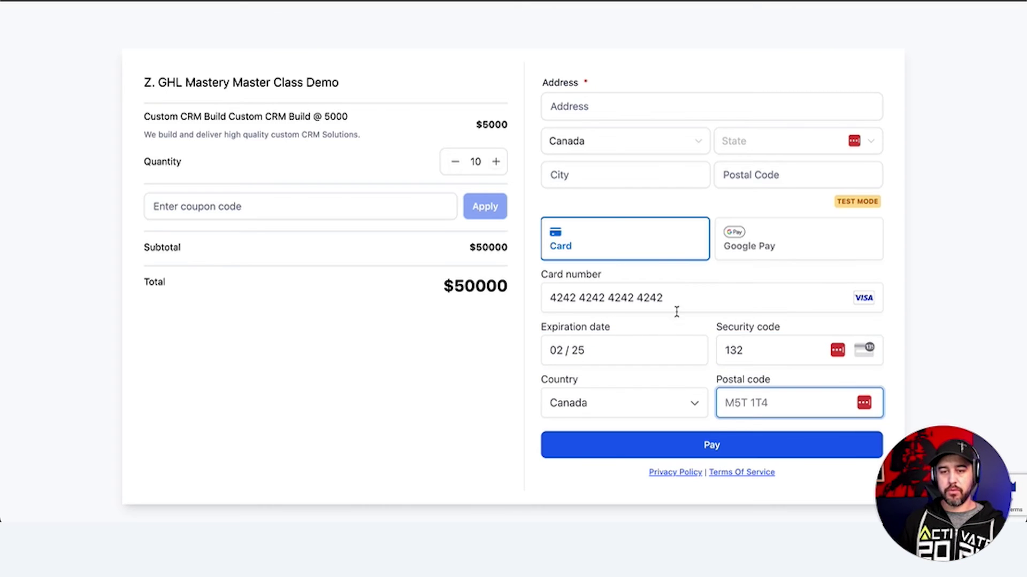
click(649, 300)
drag(650, 300, 553, 300)
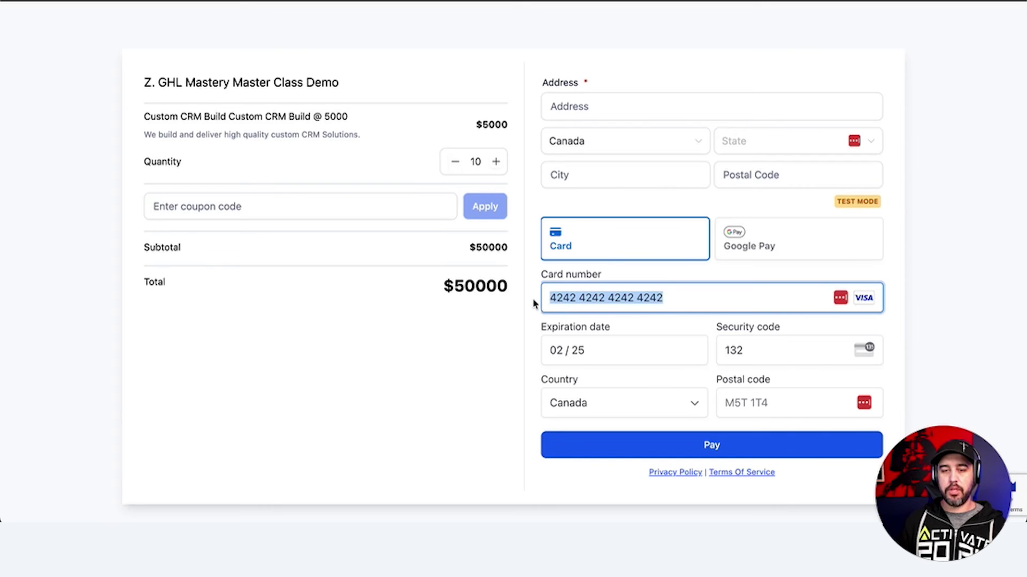
click(533, 304)
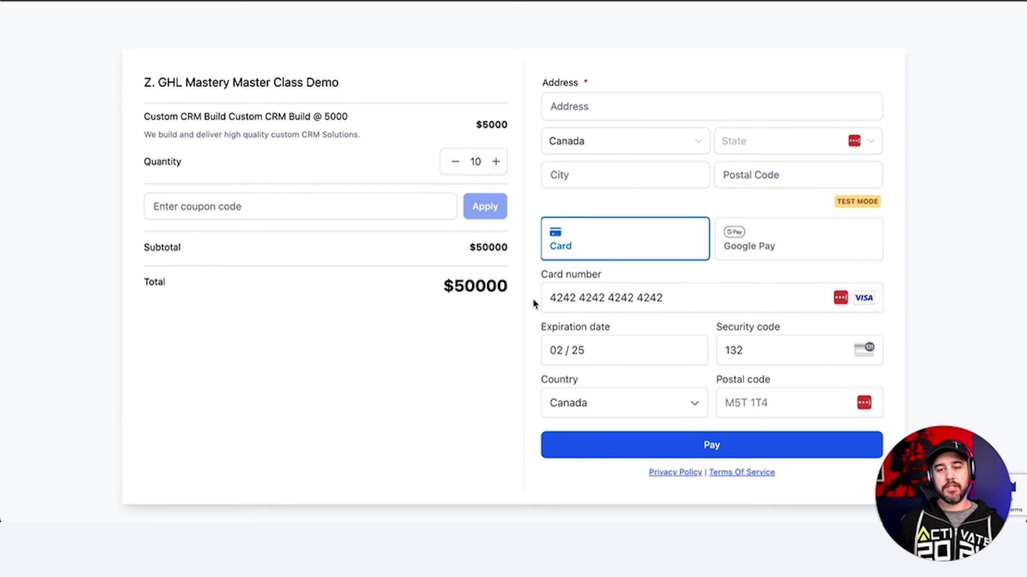